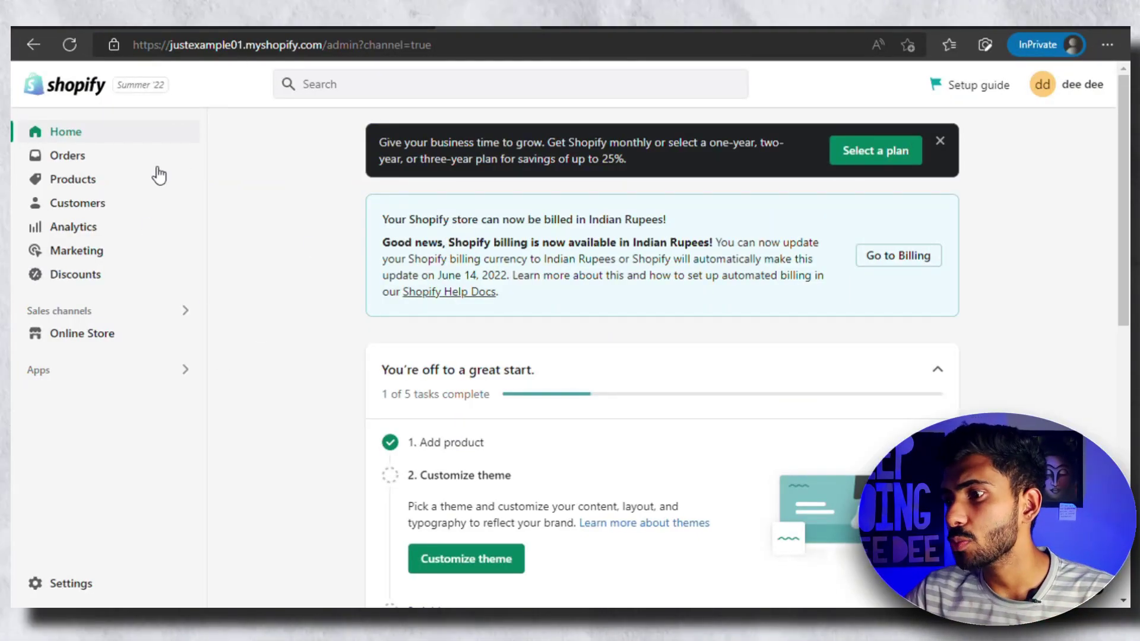
# Step: Go from the Apps search through App and sales channel settings to the Shopify App Store
pyautogui.click(102, 375)
pyautogui.click(390, 270)
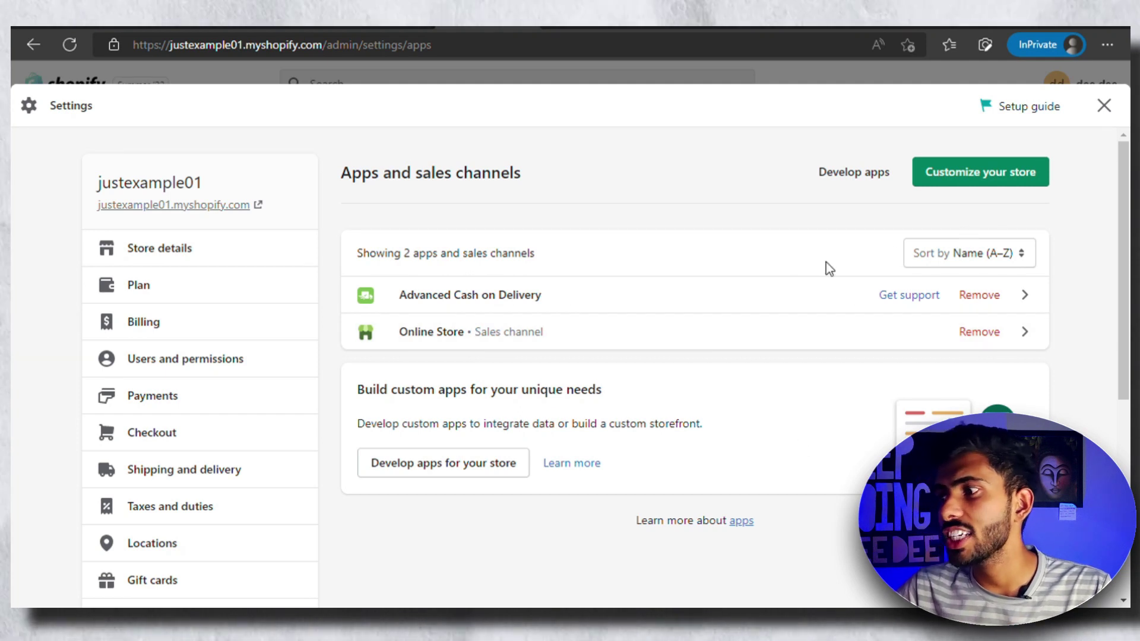
pyautogui.click(962, 181)
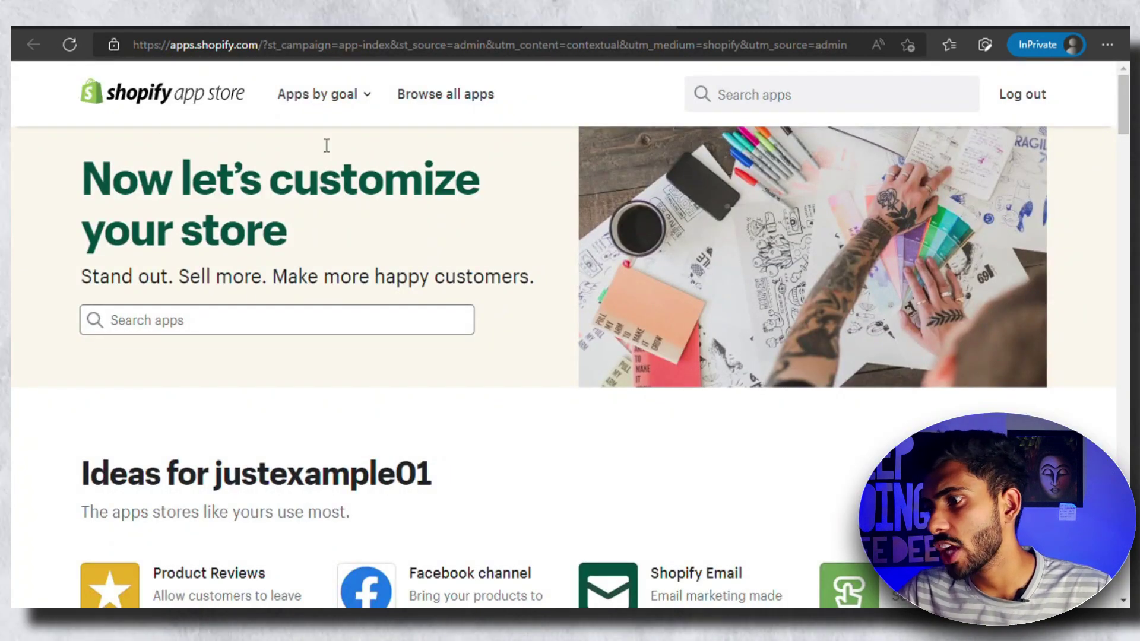
# Step: Search the App Store for 'ali reviews' and scroll the results to the LAI Ali Reviews listing
pyautogui.click(202, 327)
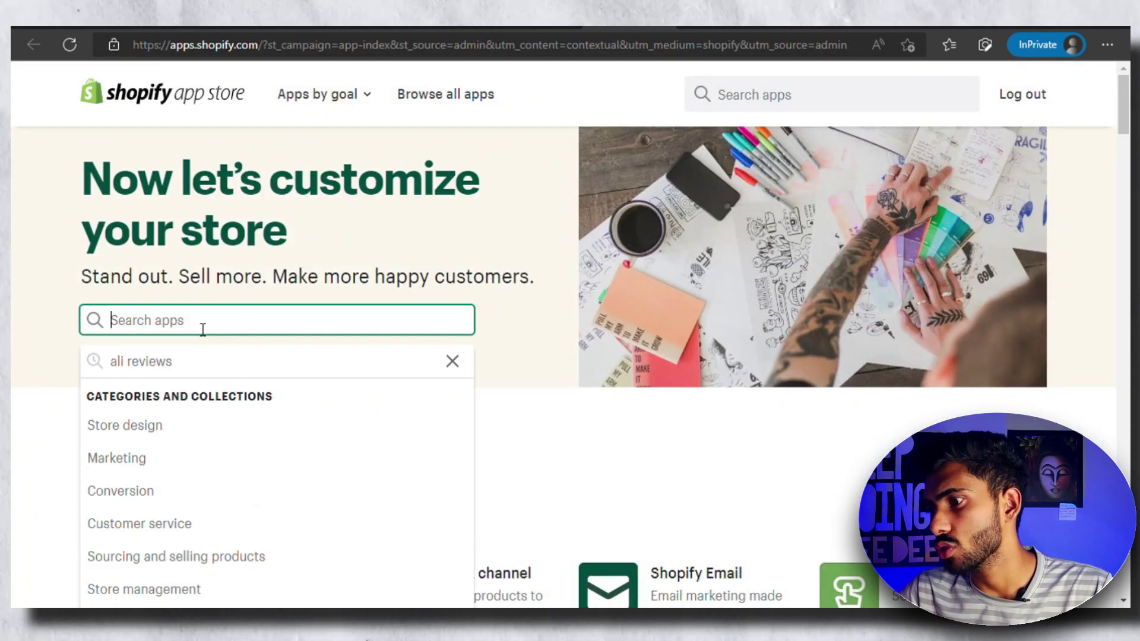
pyautogui.write('ali revi')
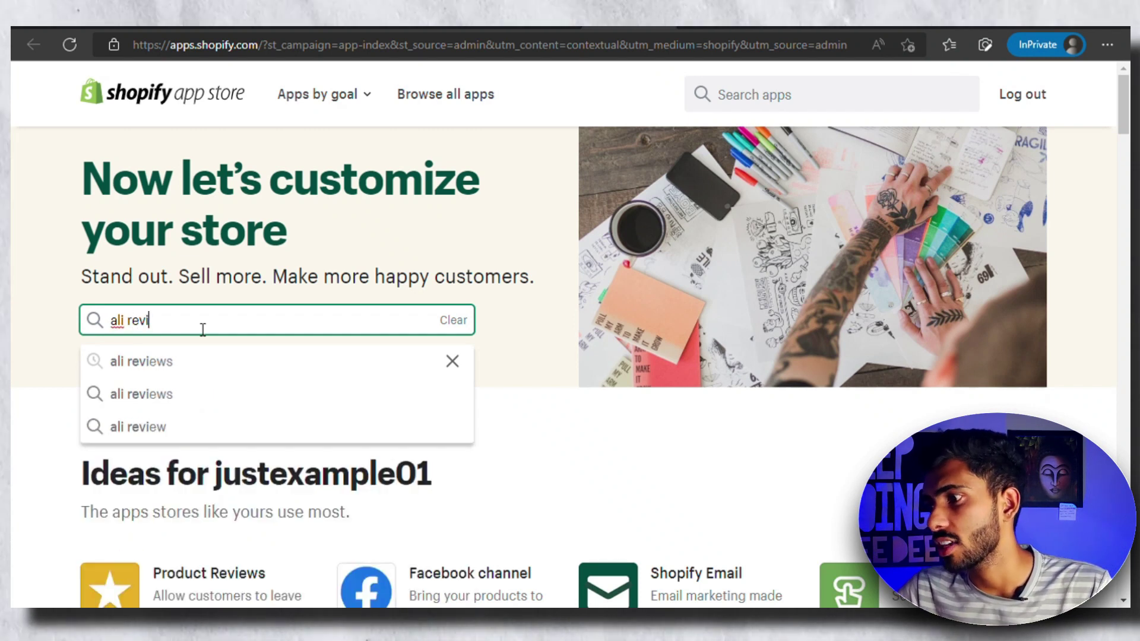
pyautogui.click(215, 393)
pyautogui.scroll(-5, 386, 386)
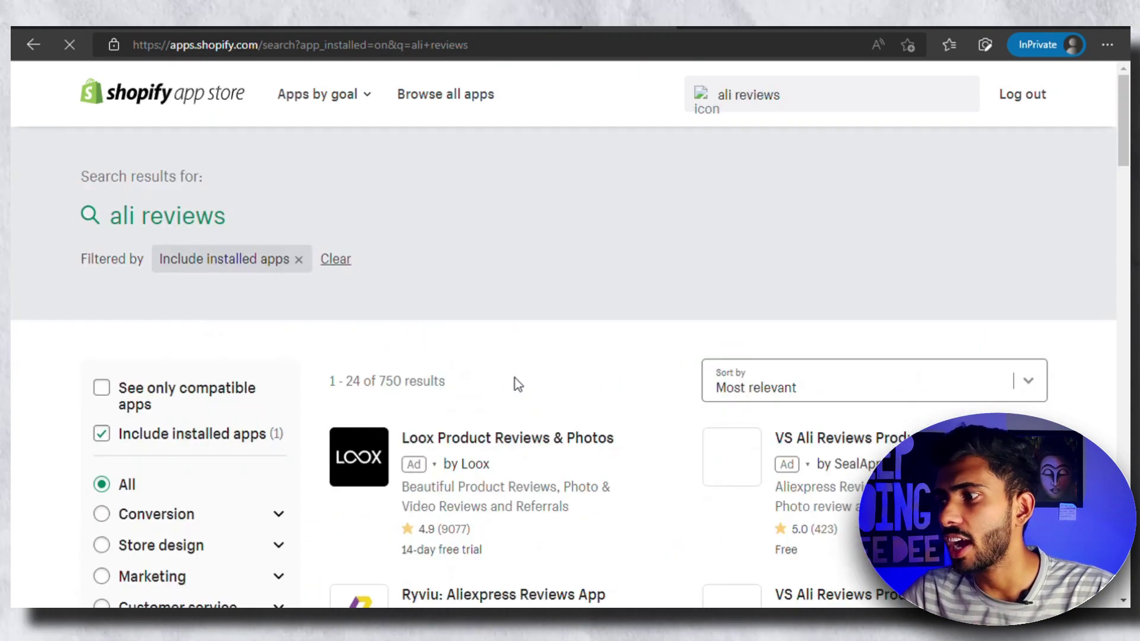
pyautogui.scroll(-5, 514, 380)
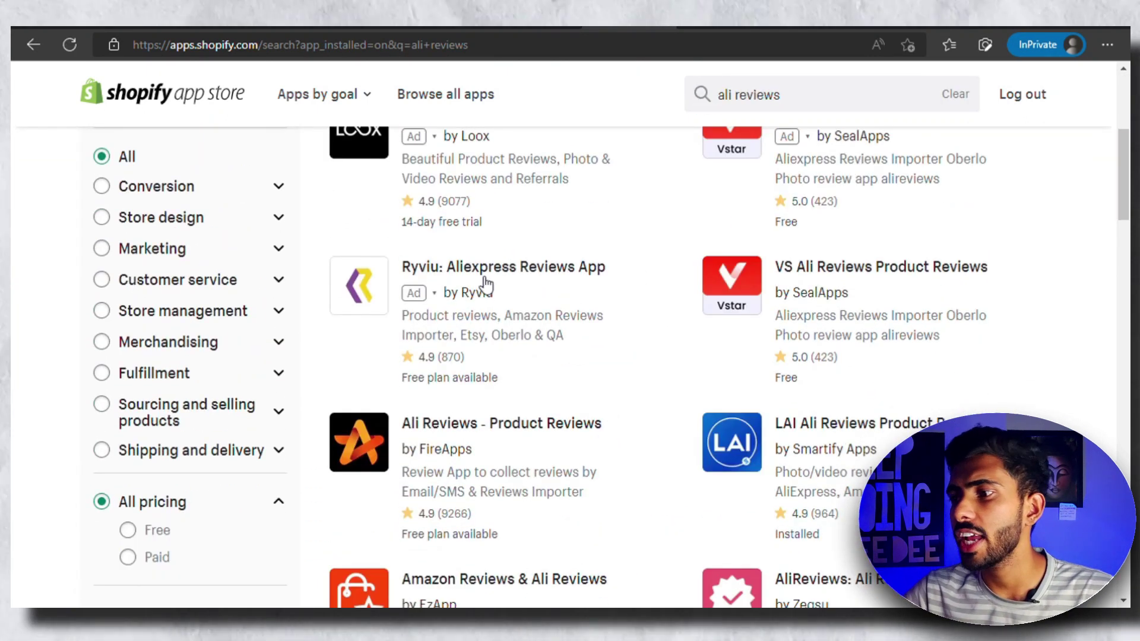
pyautogui.scroll(-1, 594, 285)
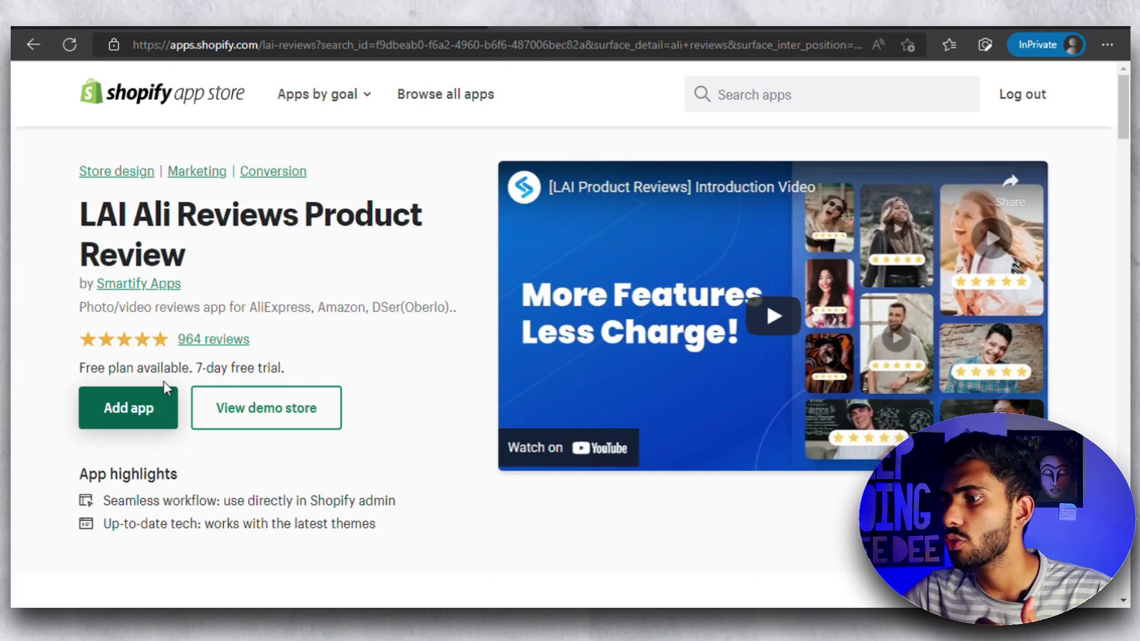
# Step: Add LAI Product Reviews and confirm the install to reach the Welcome to LAI page
pyautogui.click(133, 409)
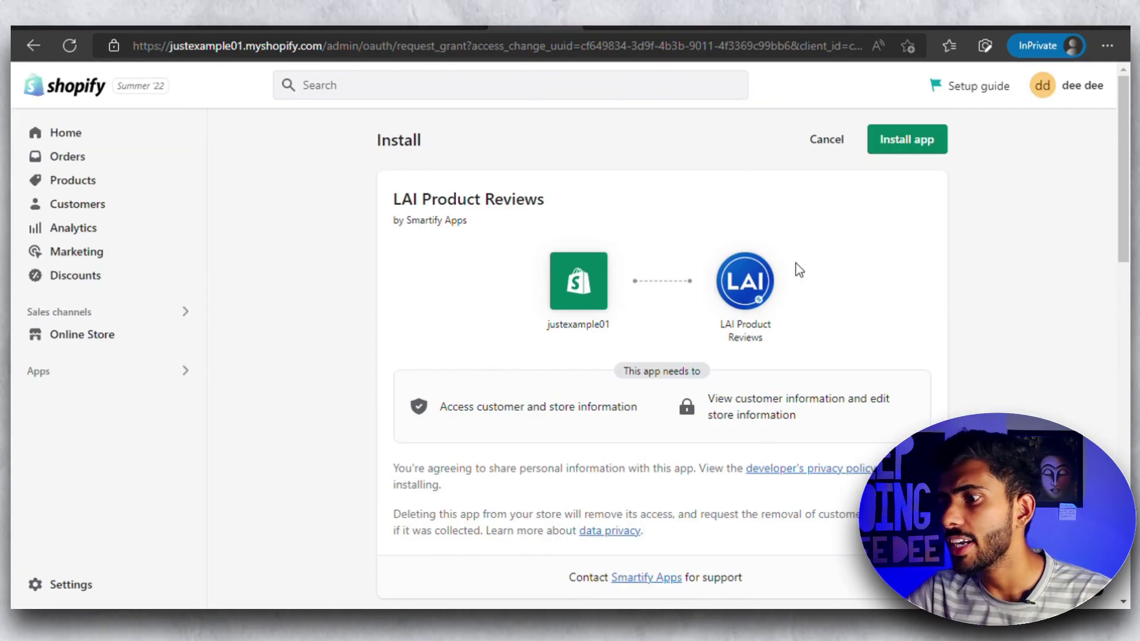
pyautogui.click(902, 147)
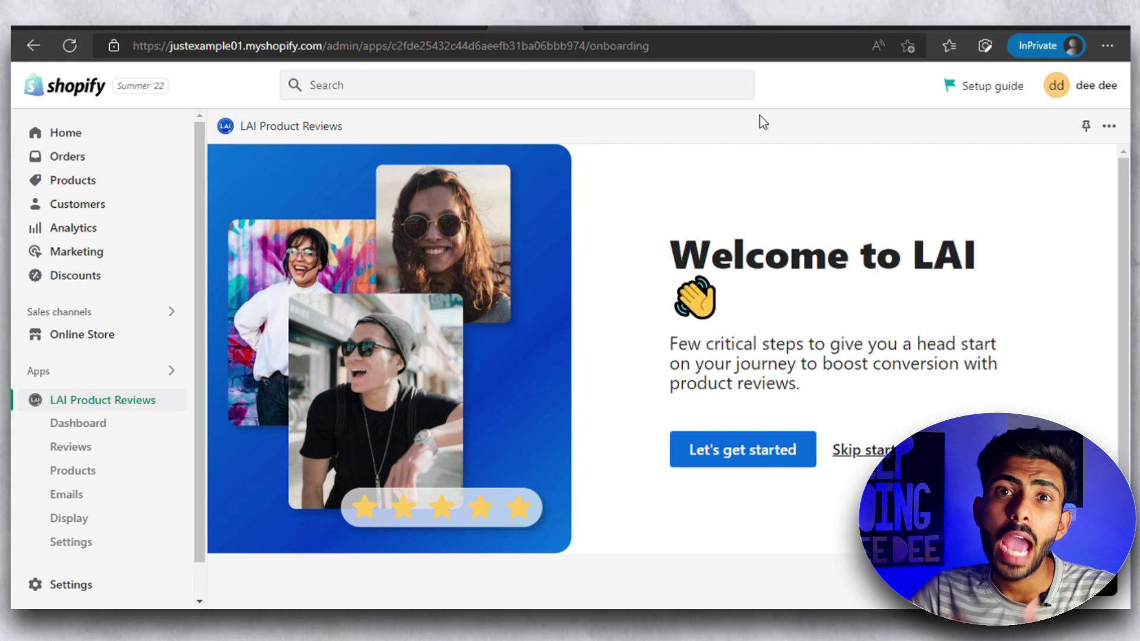
# Step: Reload LAI Product Reviews from its header link to reach the Dashboard
pyautogui.click(332, 127)
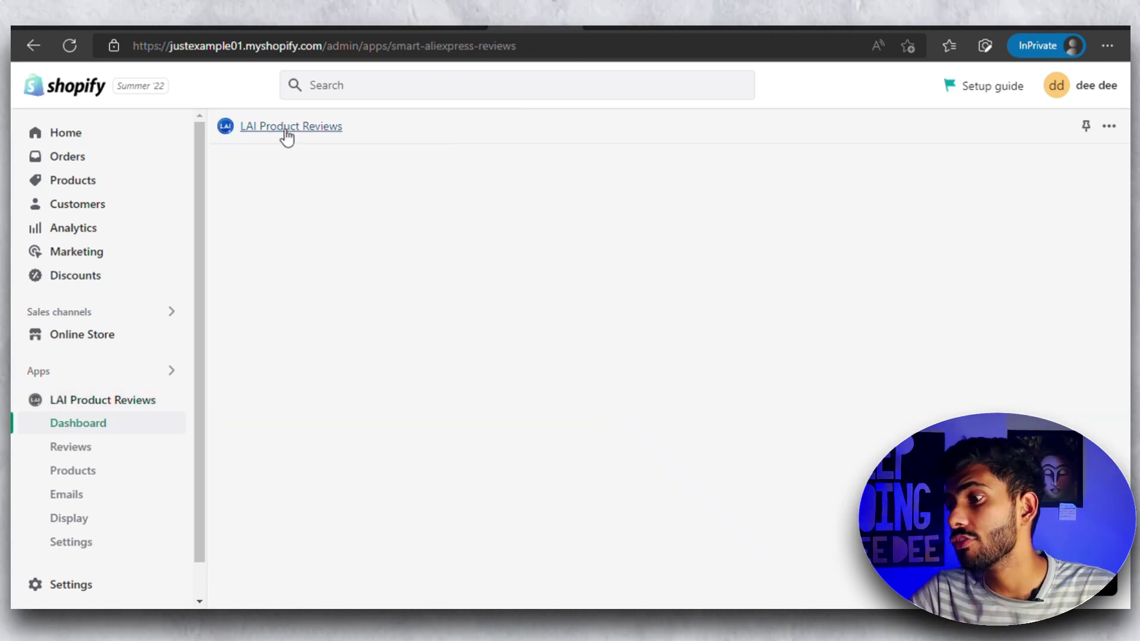
pyautogui.click(293, 132)
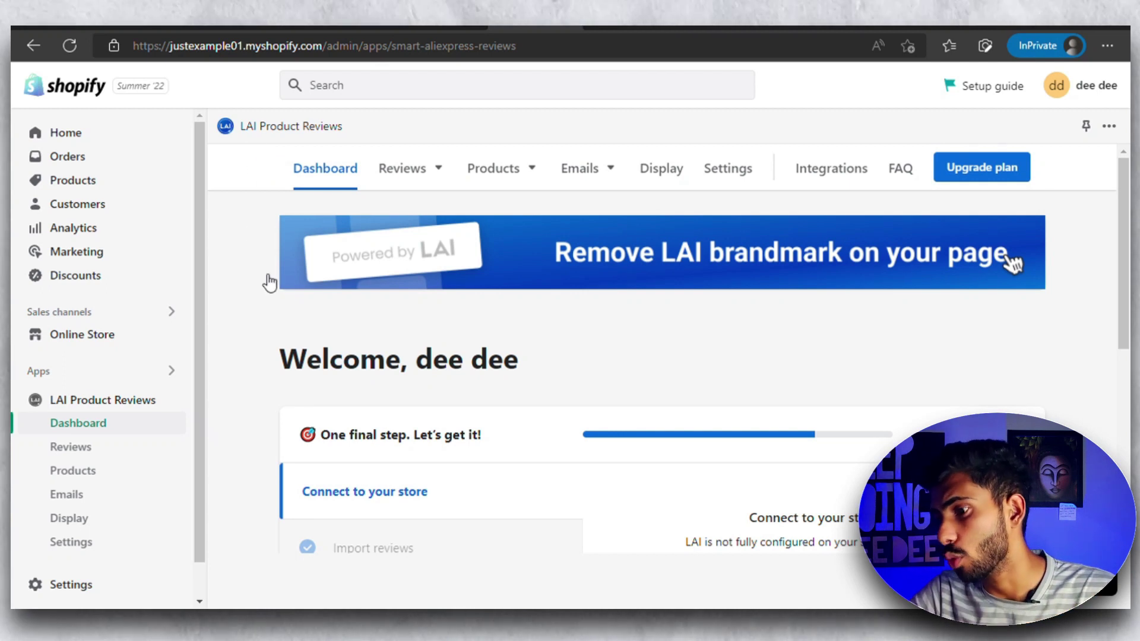
# Step: Choose Reviews > Import reviews and browse the AliExpress, Amazon, DSers and EPROLO sources
pyautogui.click(405, 174)
pyautogui.click(422, 223)
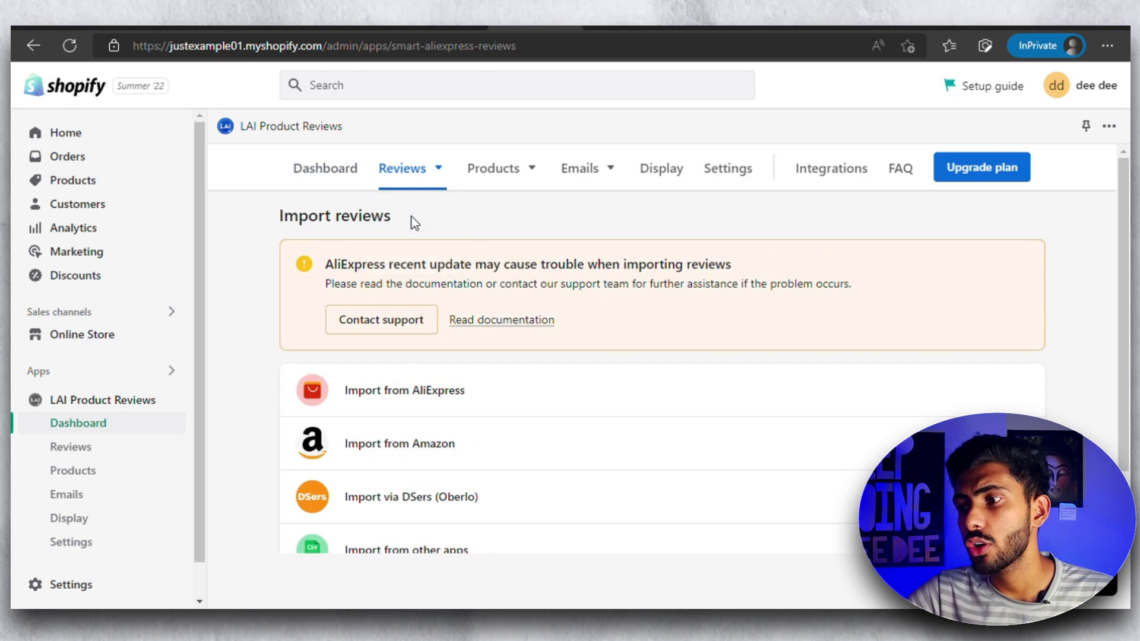
pyautogui.scroll(-2, 330, 248)
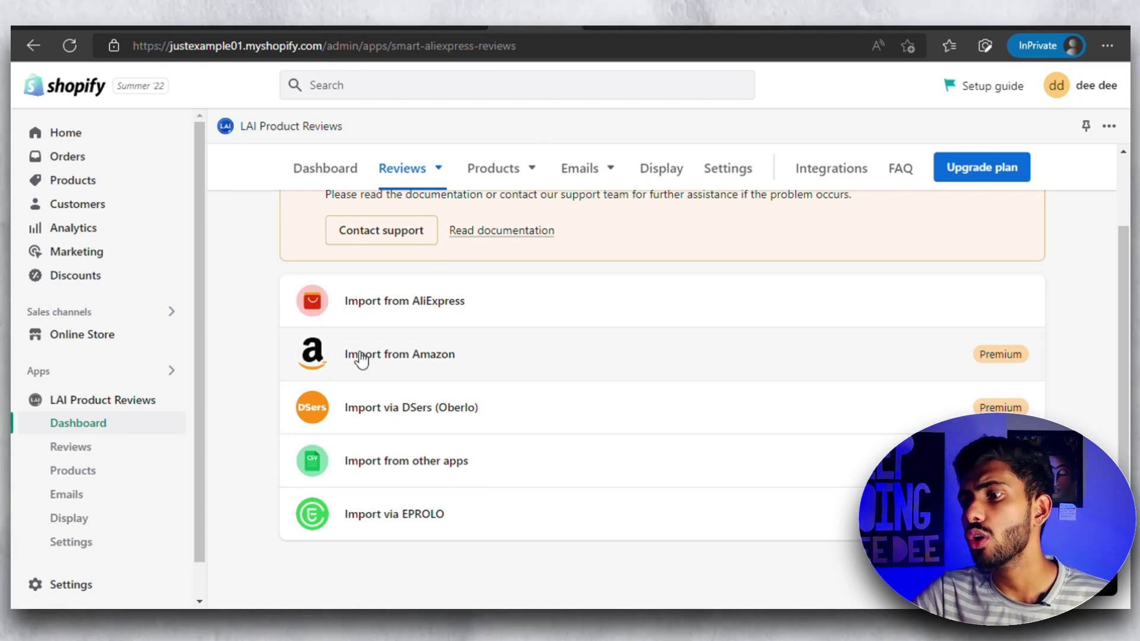
pyautogui.scroll(2, 689, 386)
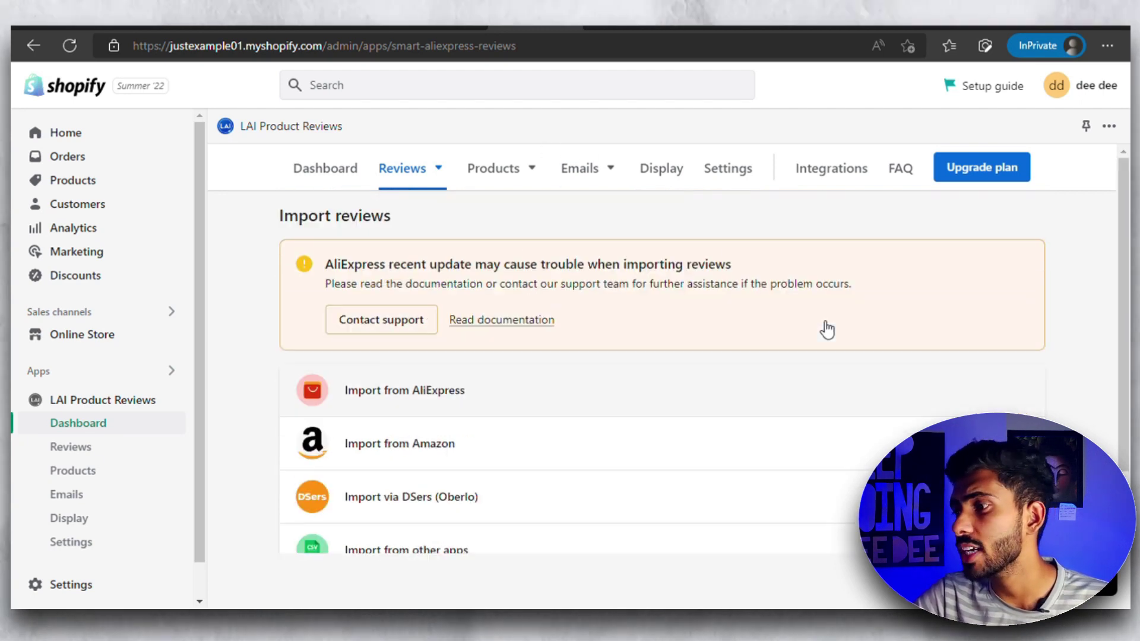
pyautogui.scroll(-1, 831, 351)
pyautogui.scroll(-1, 961, 291)
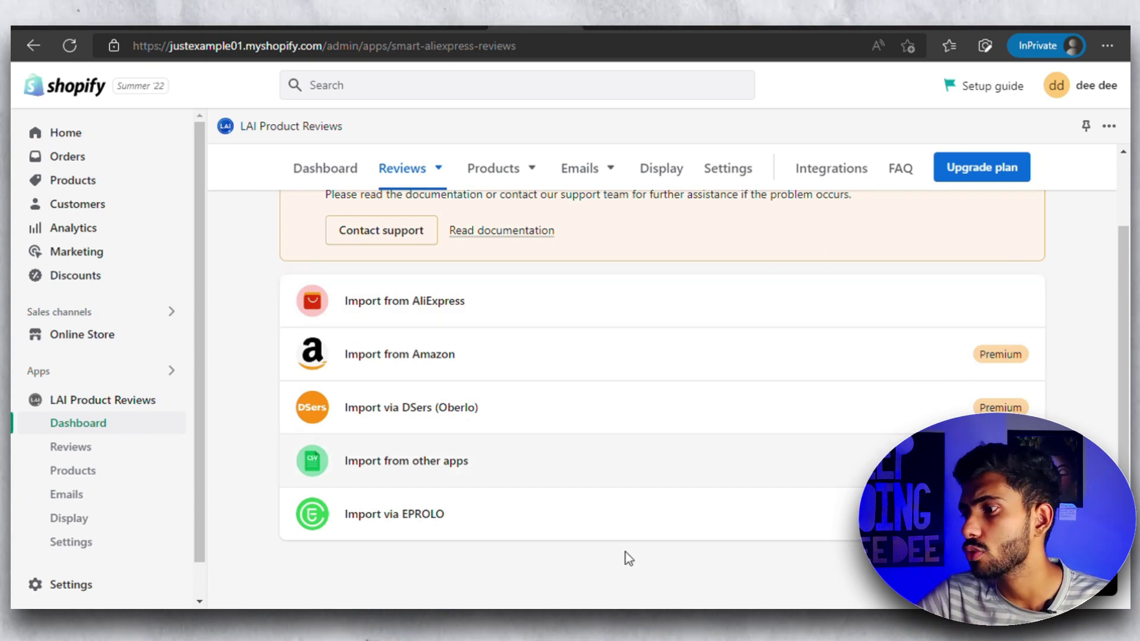
pyautogui.scroll(1, 475, 458)
pyautogui.scroll(-1, 416, 410)
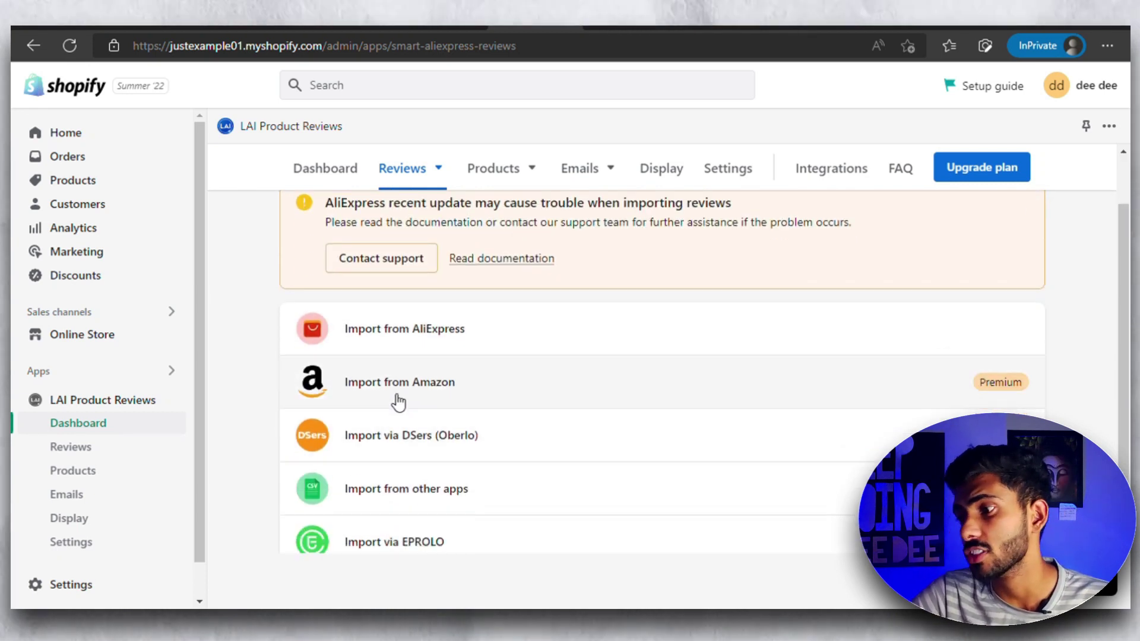
pyautogui.scroll(1, 392, 416)
pyautogui.scroll(-1, 535, 344)
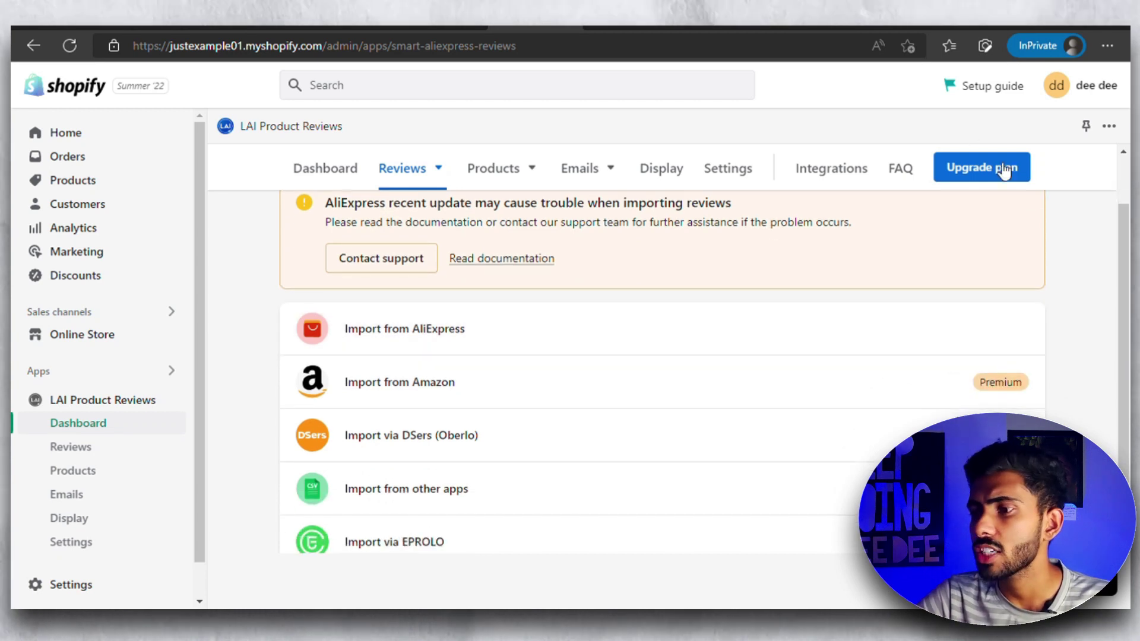
pyautogui.click(1010, 183)
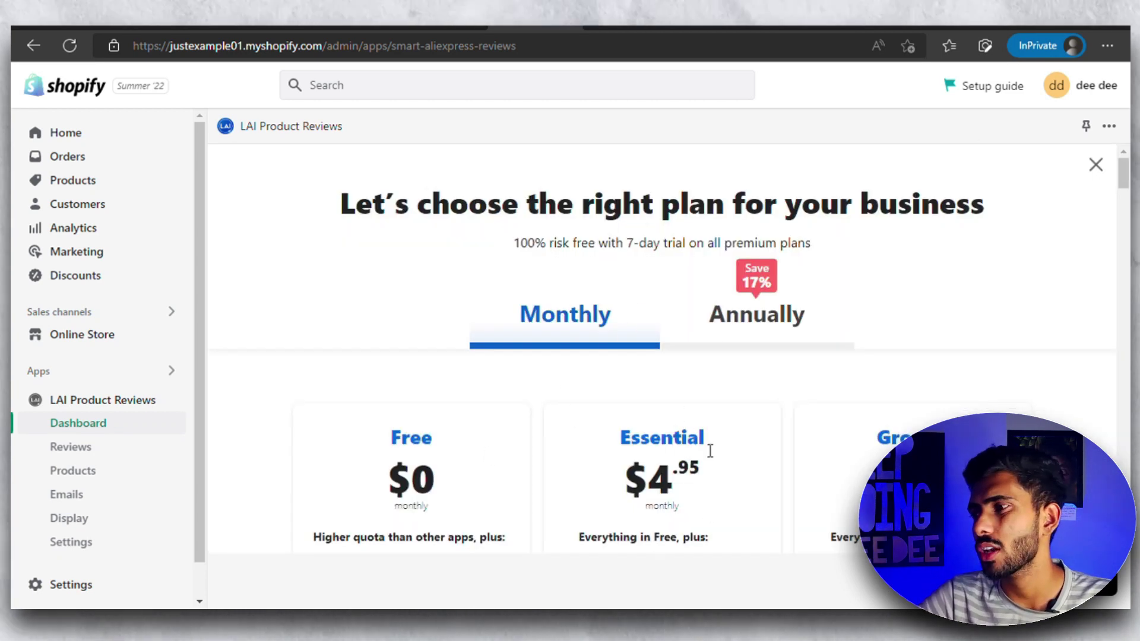
pyautogui.scroll(-2, 710, 451)
pyautogui.scroll(2, 747, 397)
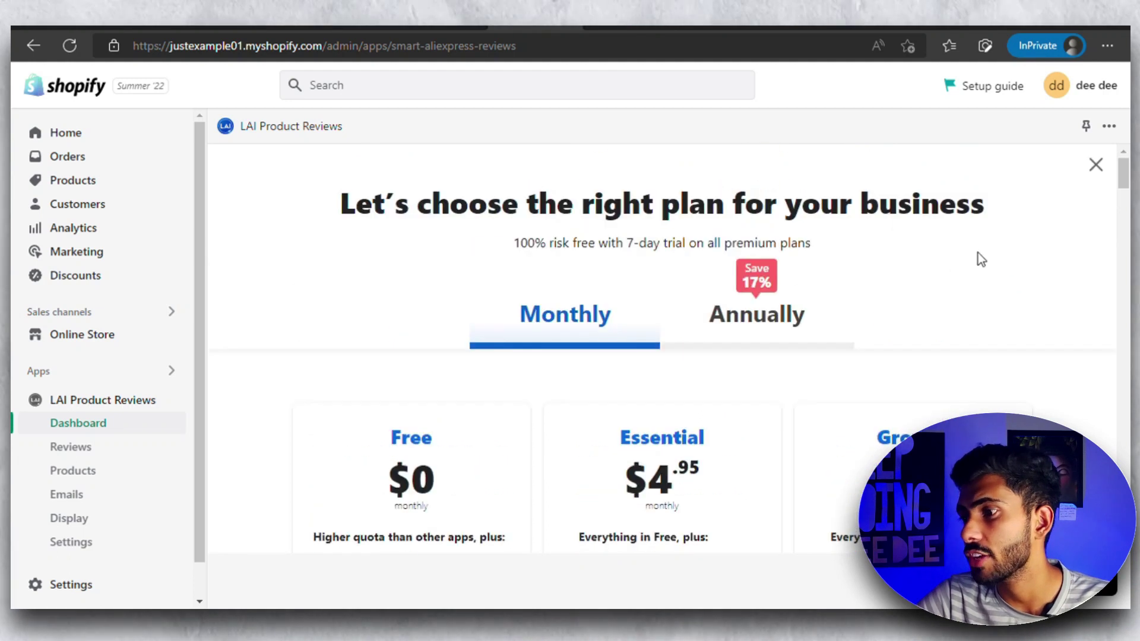
pyautogui.click(1096, 165)
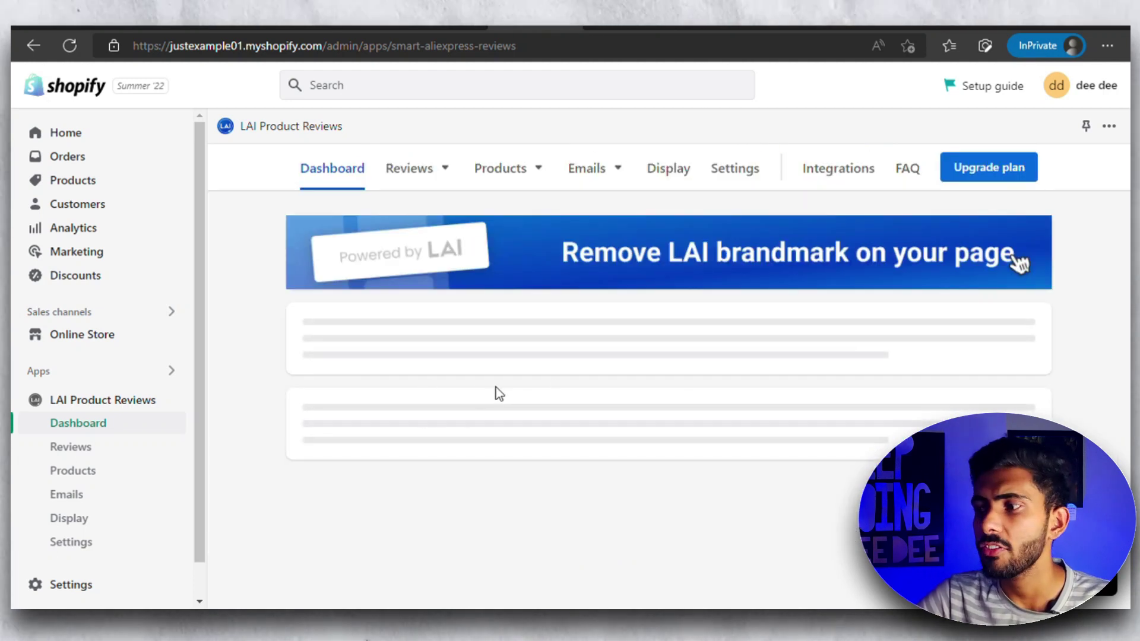
pyautogui.scroll(-2, 552, 365)
pyautogui.scroll(1, 527, 364)
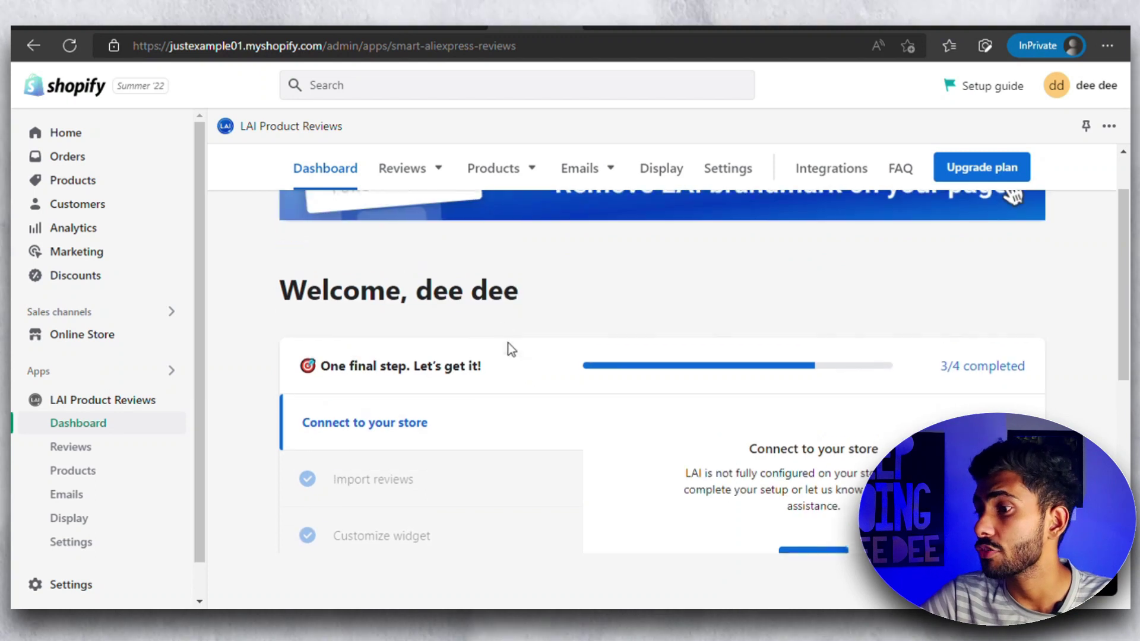
pyautogui.click(419, 176)
pyautogui.click(412, 218)
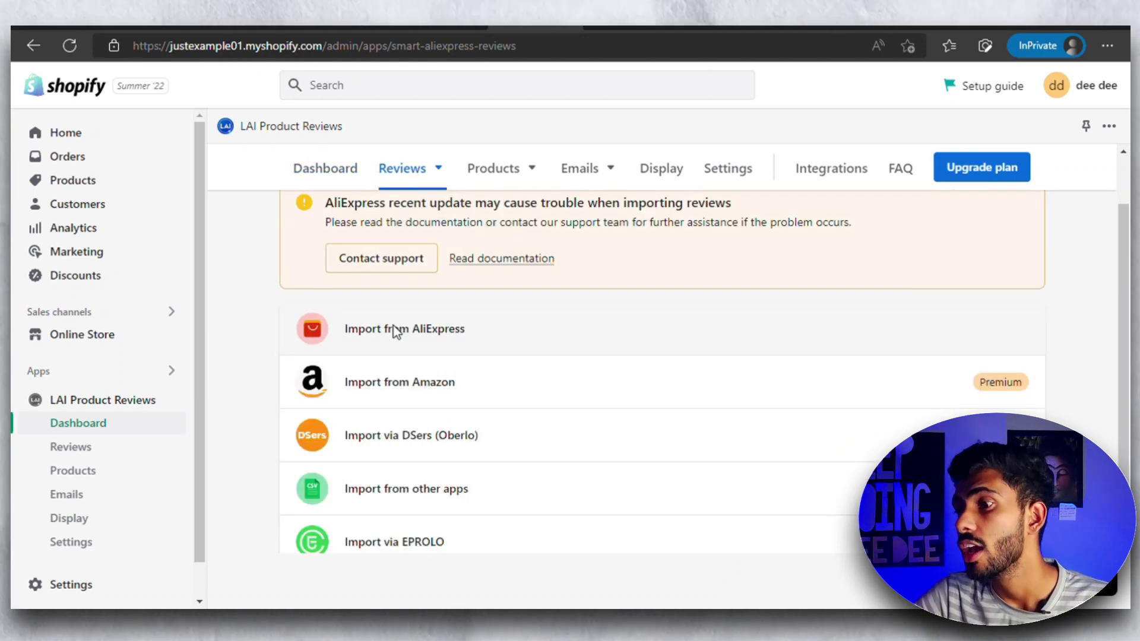
# Step: Import from AliExpress for Shoes Example with quantity per import 50, then get reviews
pyautogui.click(396, 330)
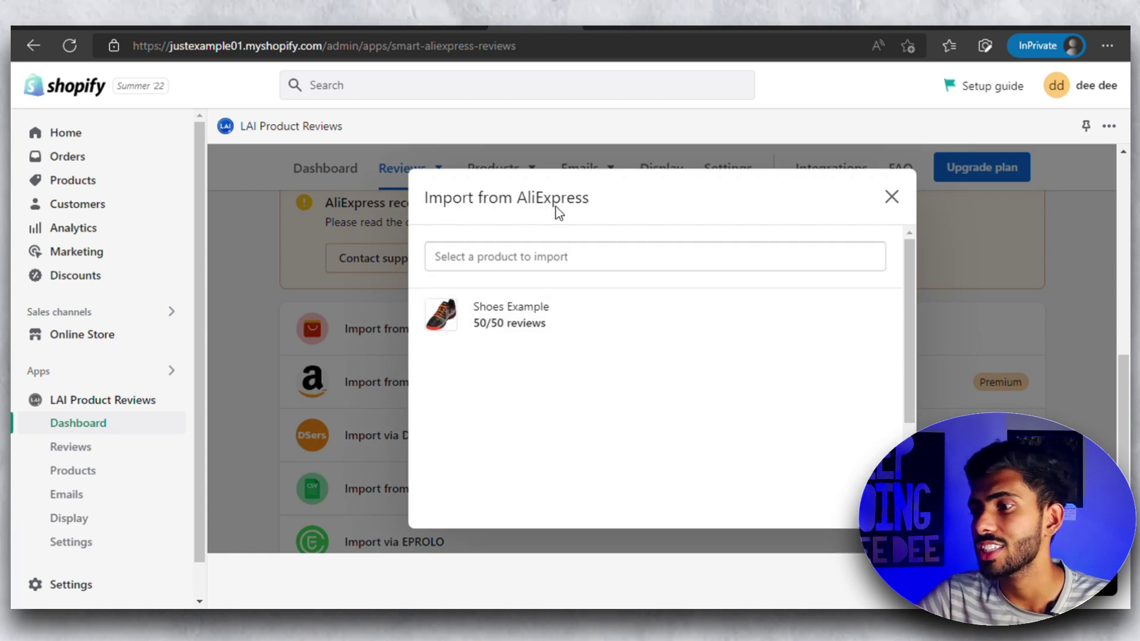
pyautogui.click(523, 315)
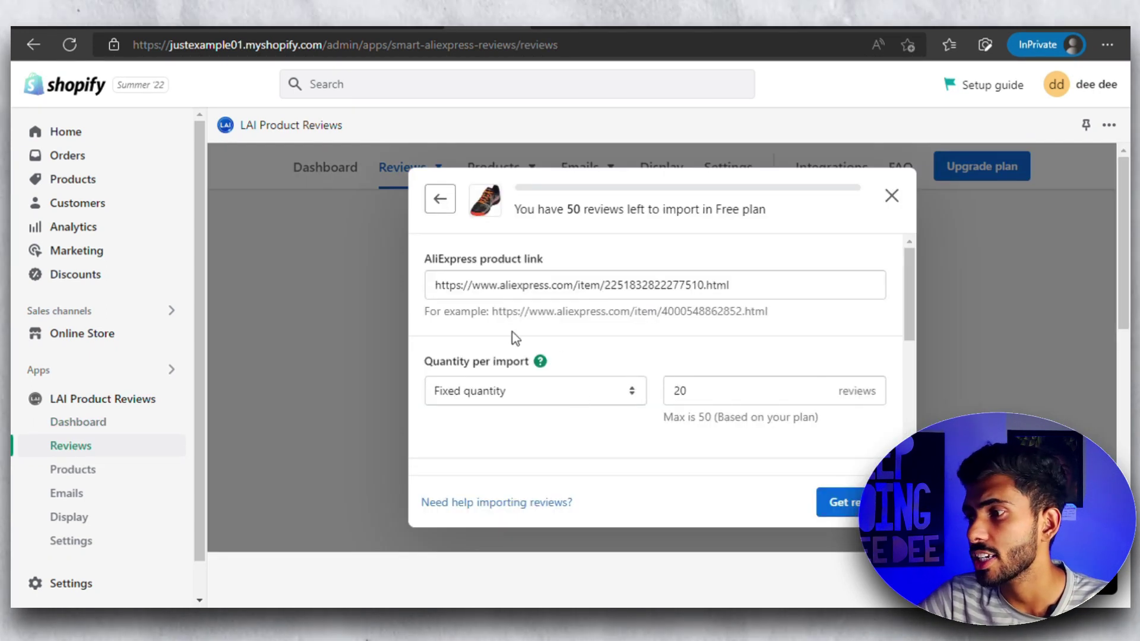
pyautogui.click(545, 387)
pyautogui.click(582, 474)
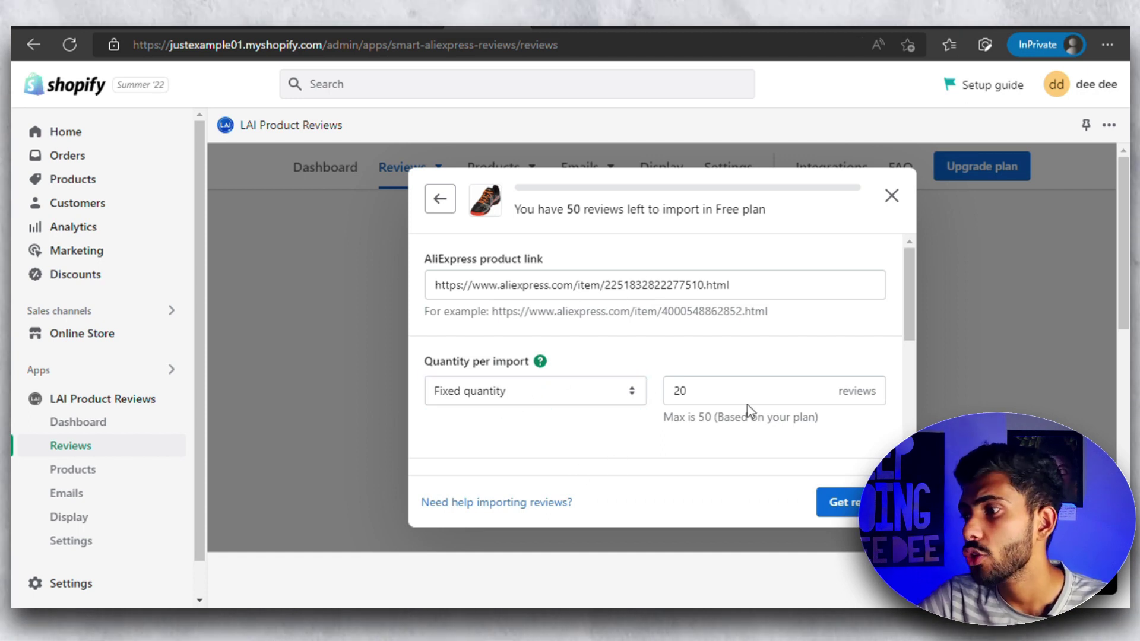
pyautogui.moveTo(722, 395); pyautogui.dragTo(674, 389)
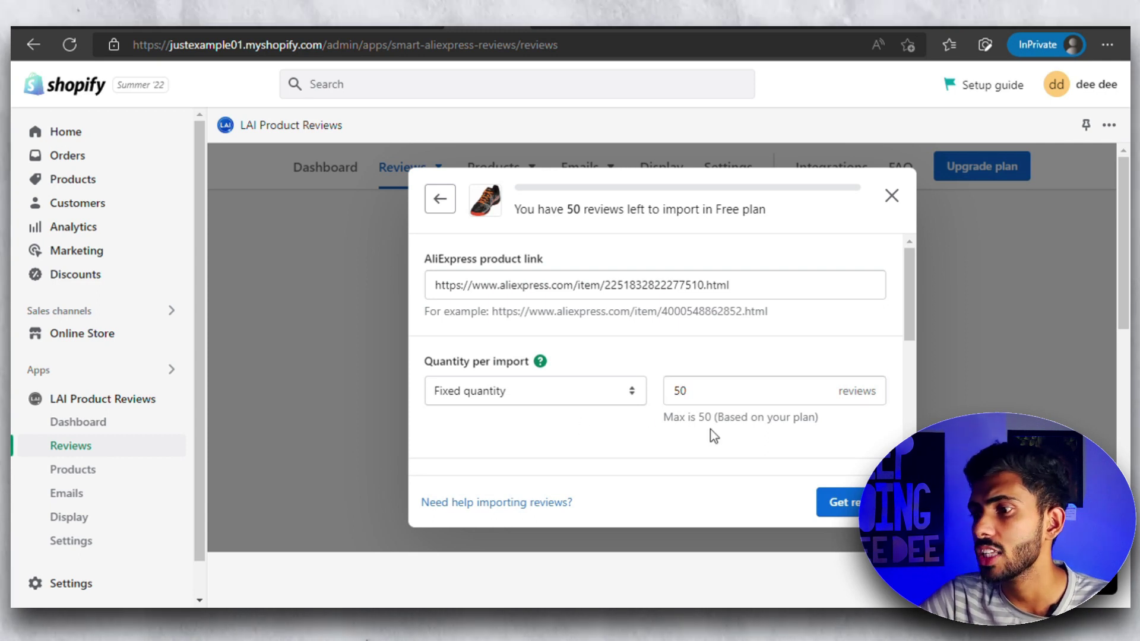
pyautogui.scroll(-3, 669, 369)
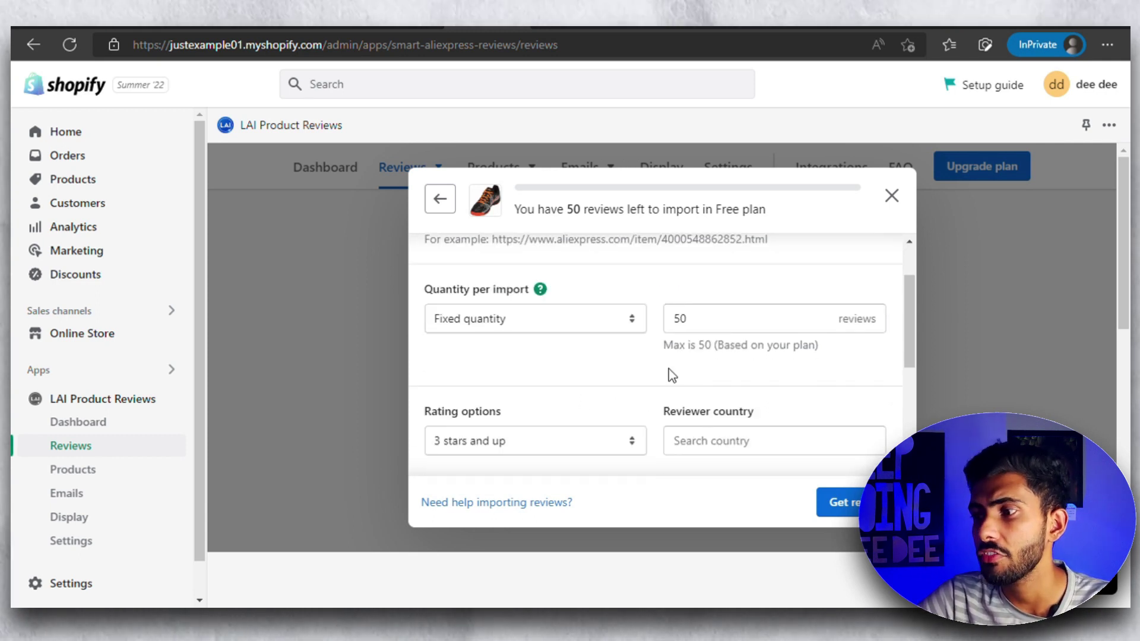
pyautogui.scroll(3, 673, 374)
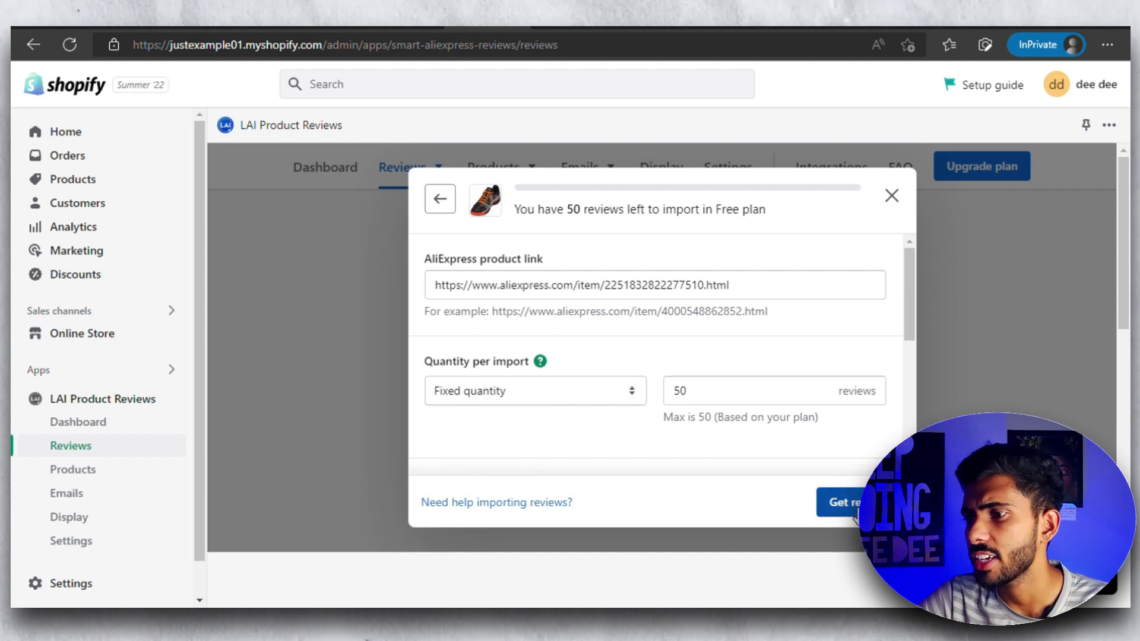
pyautogui.click(841, 503)
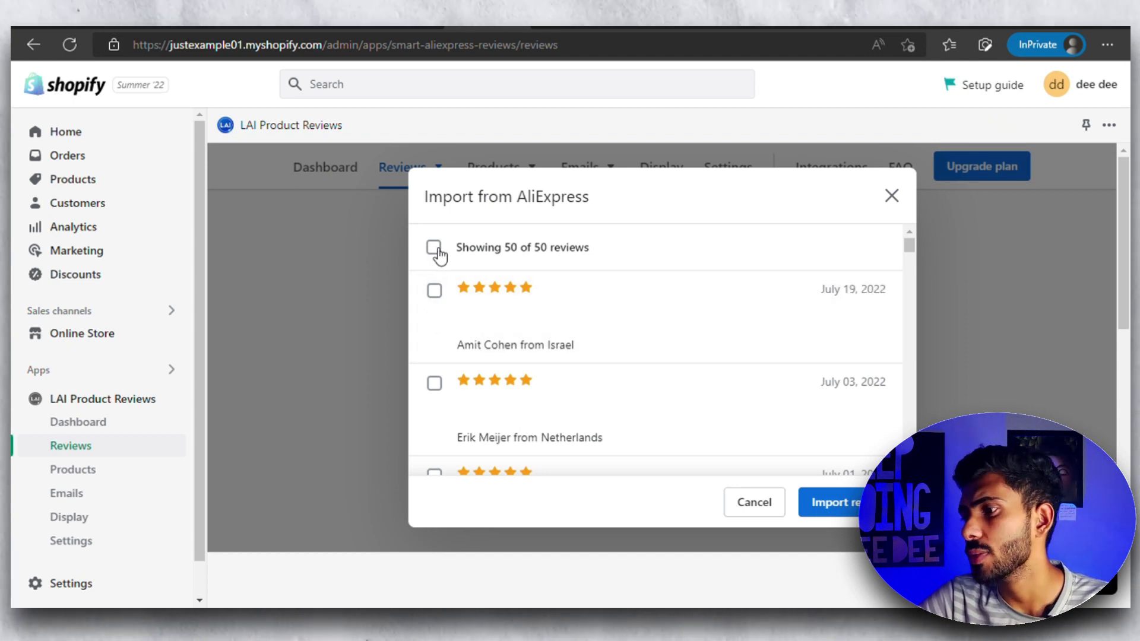
pyautogui.click(435, 249)
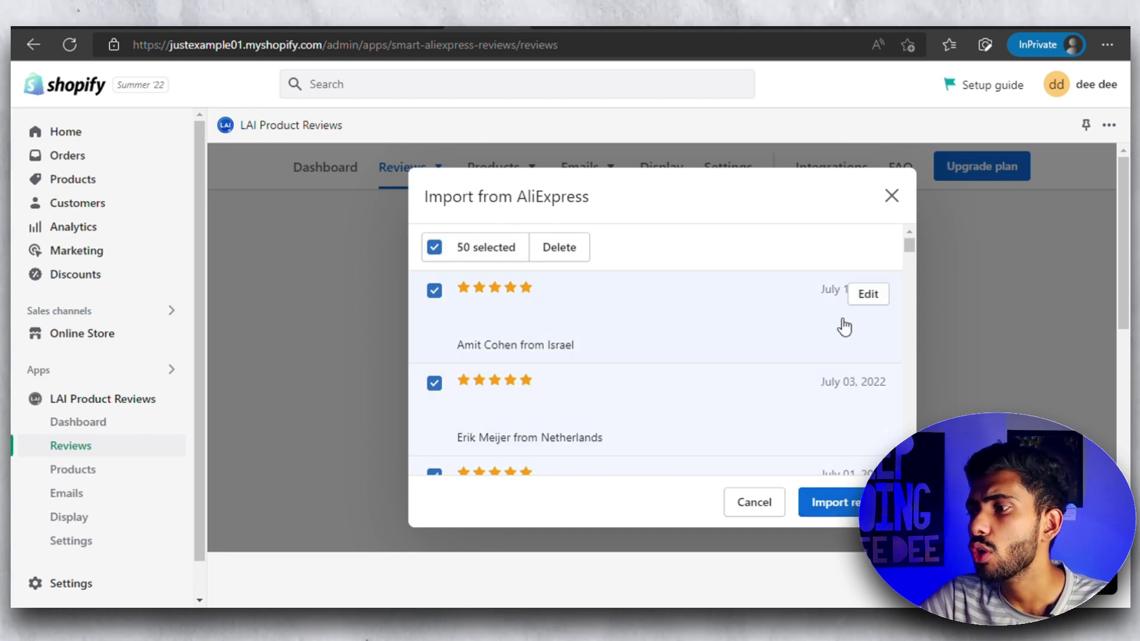
pyautogui.click(868, 294)
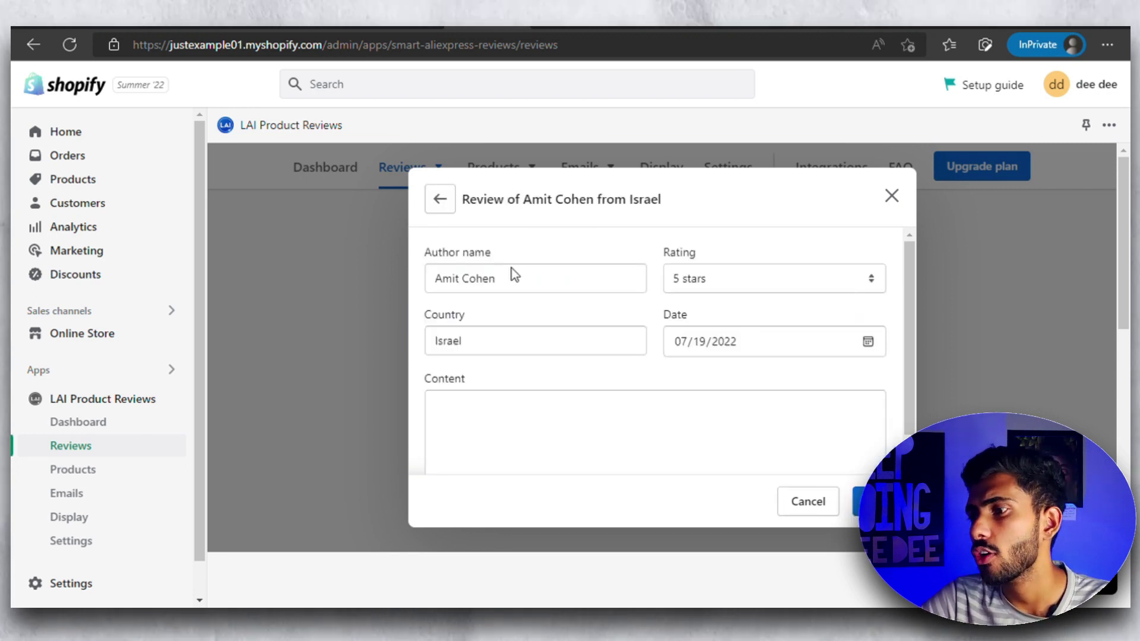
pyautogui.scroll(-1, 534, 362)
pyautogui.scroll(1, 568, 354)
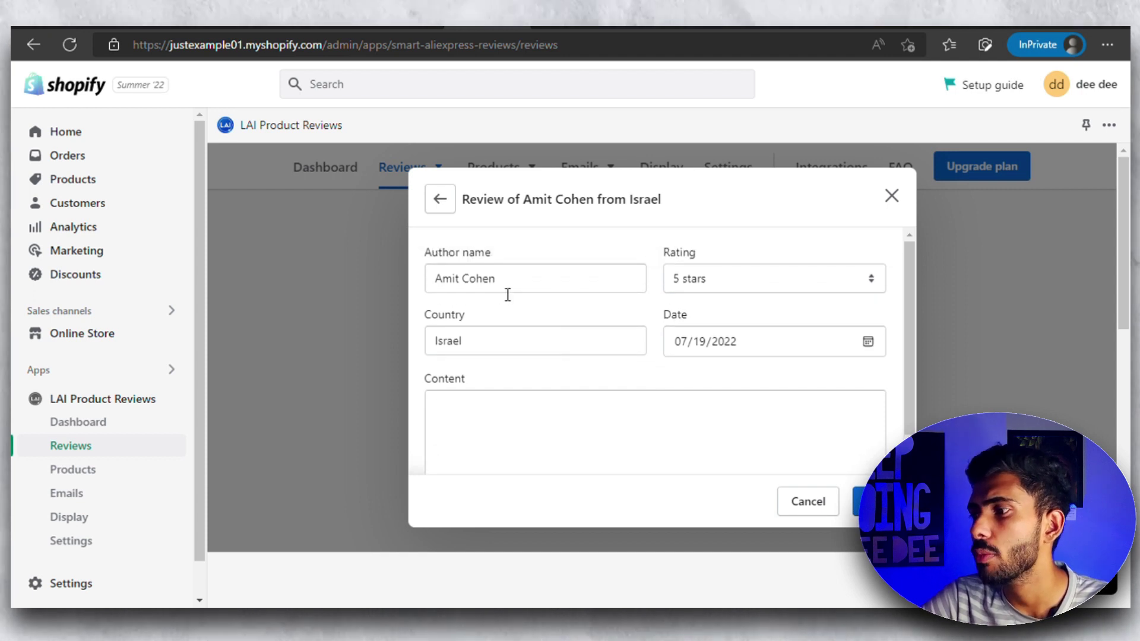
pyautogui.moveTo(508, 295); pyautogui.dragTo(423, 279)
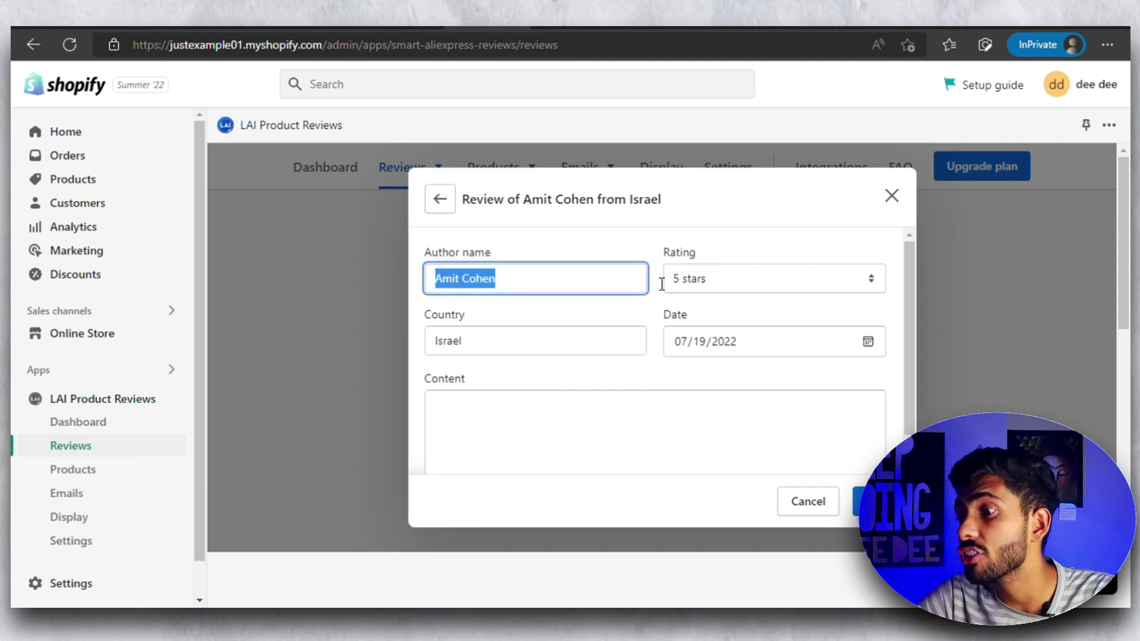
pyautogui.click(677, 270)
pyautogui.click(538, 342)
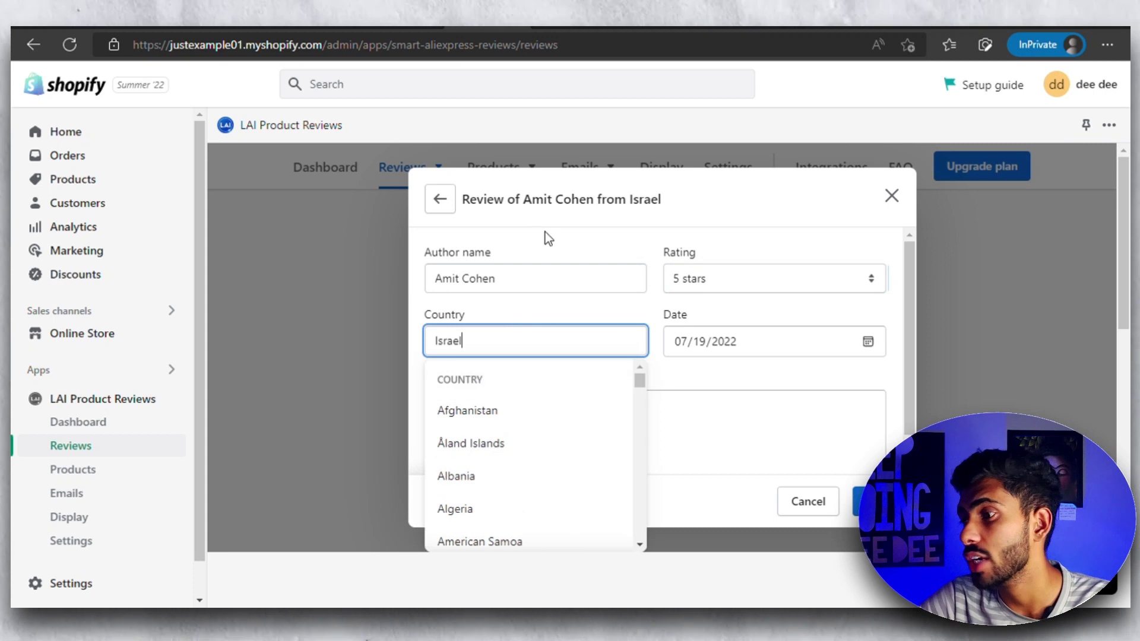
pyautogui.click(568, 248)
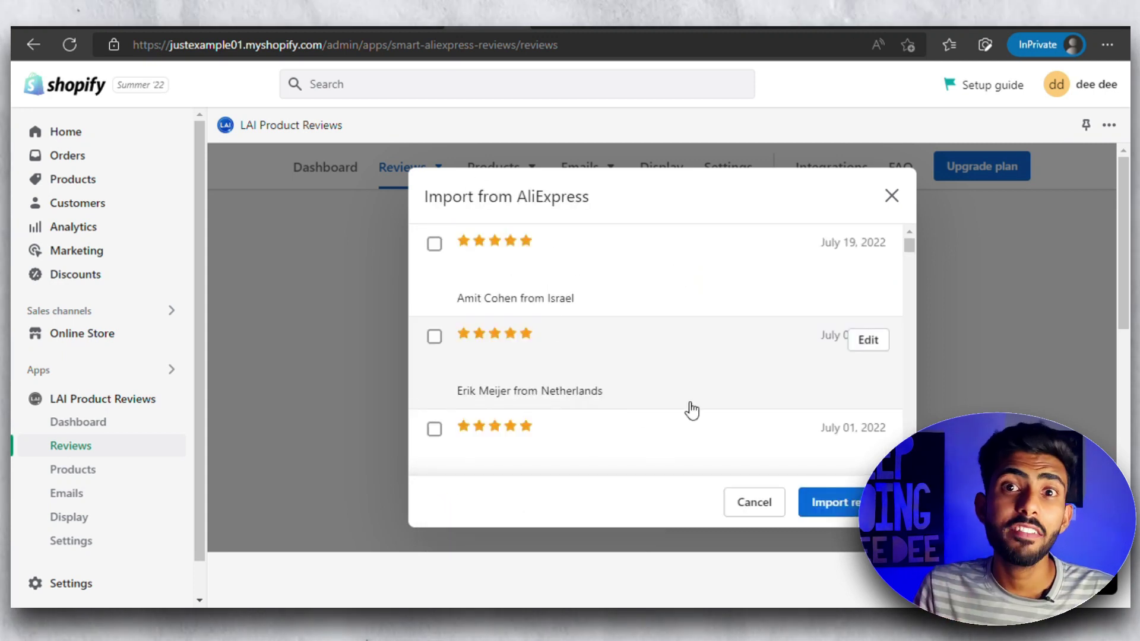
pyautogui.scroll(1, 452, 256)
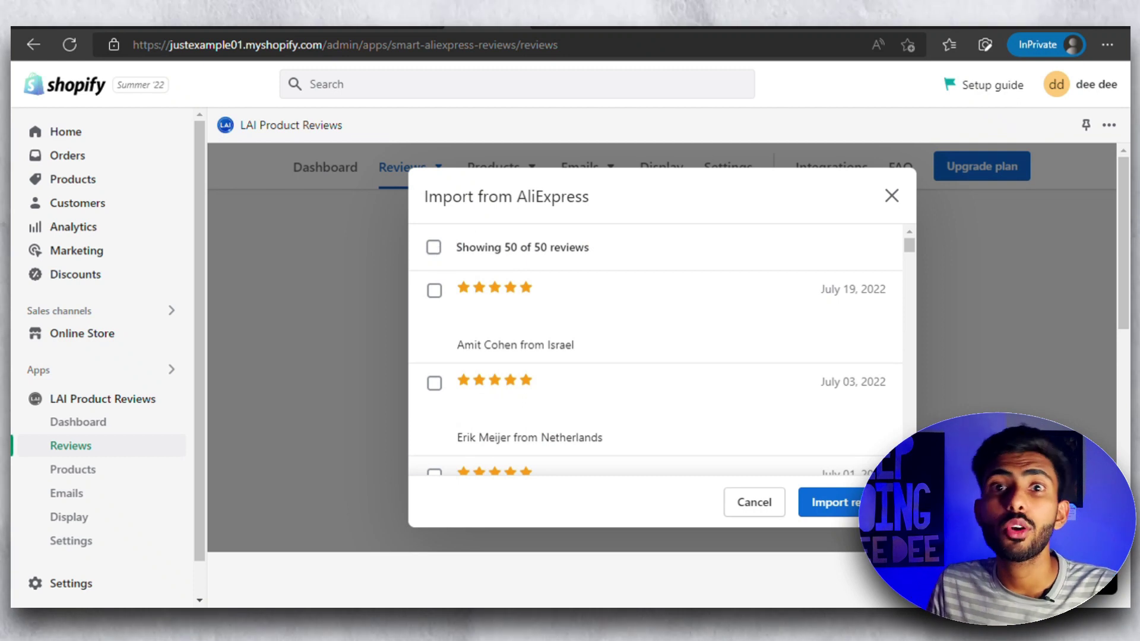
pyautogui.click(434, 247)
pyautogui.click(831, 502)
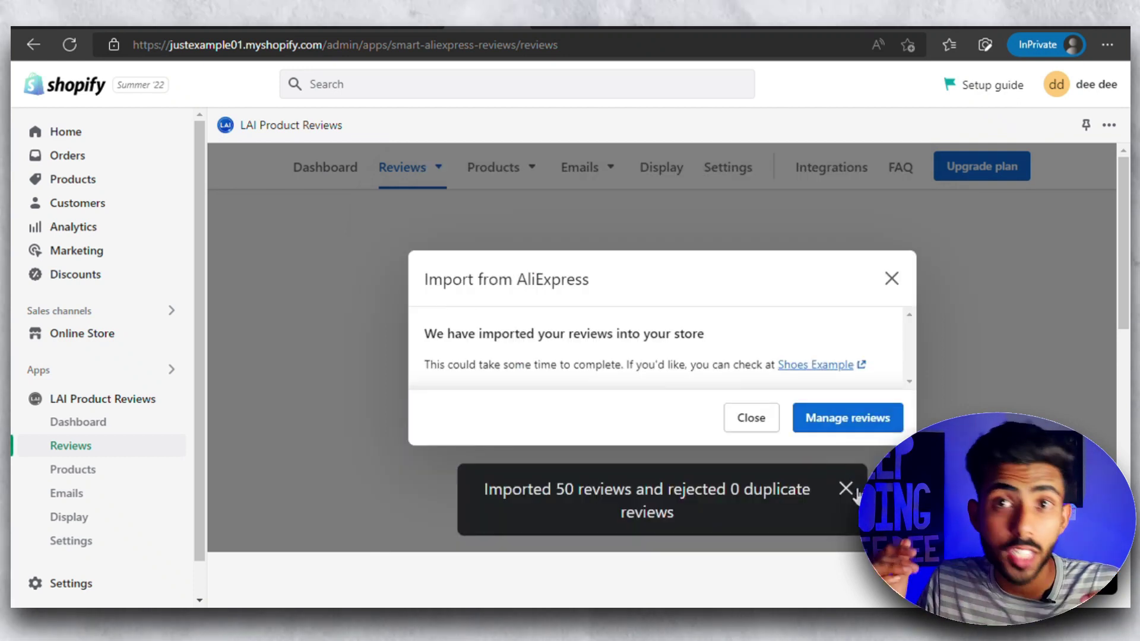
# Step: Close the import success message and check the 50 approved reviews in Manage reviews
pyautogui.press('Escape')
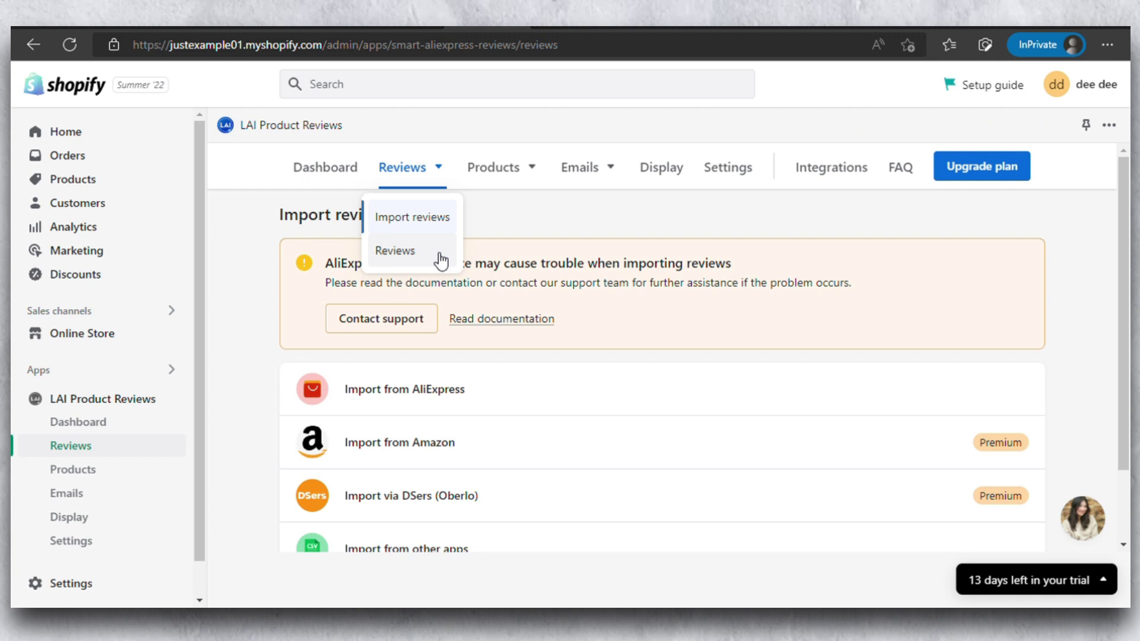
pyautogui.click(440, 258)
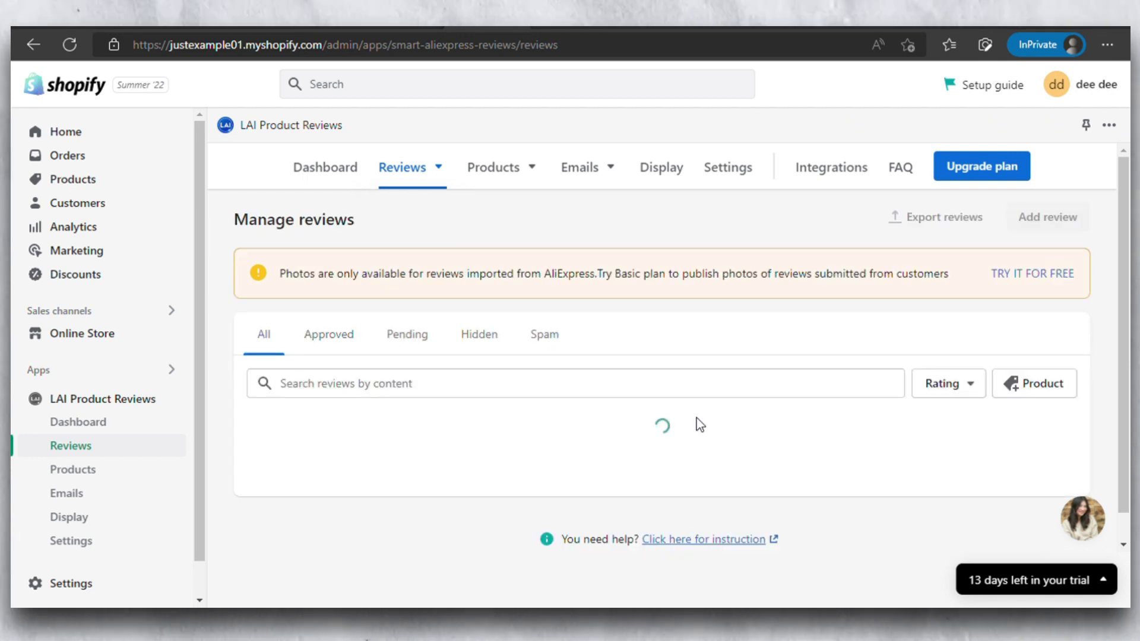
pyautogui.scroll(-4, 465, 303)
pyautogui.scroll(-2, 329, 316)
pyautogui.scroll(4, 339, 267)
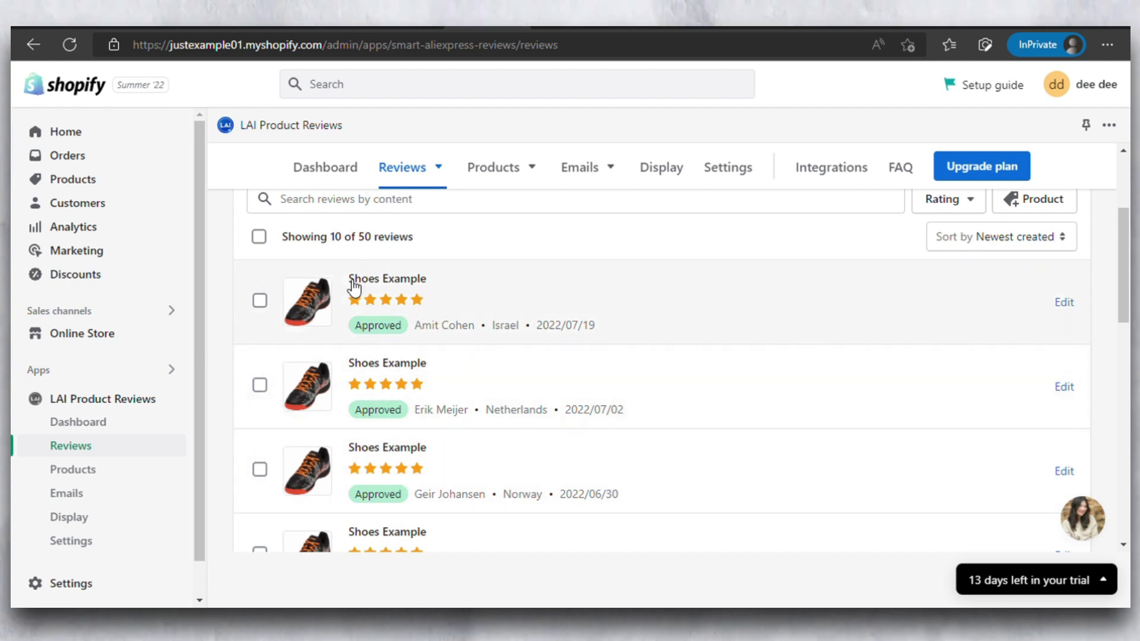
pyautogui.scroll(-6, 428, 430)
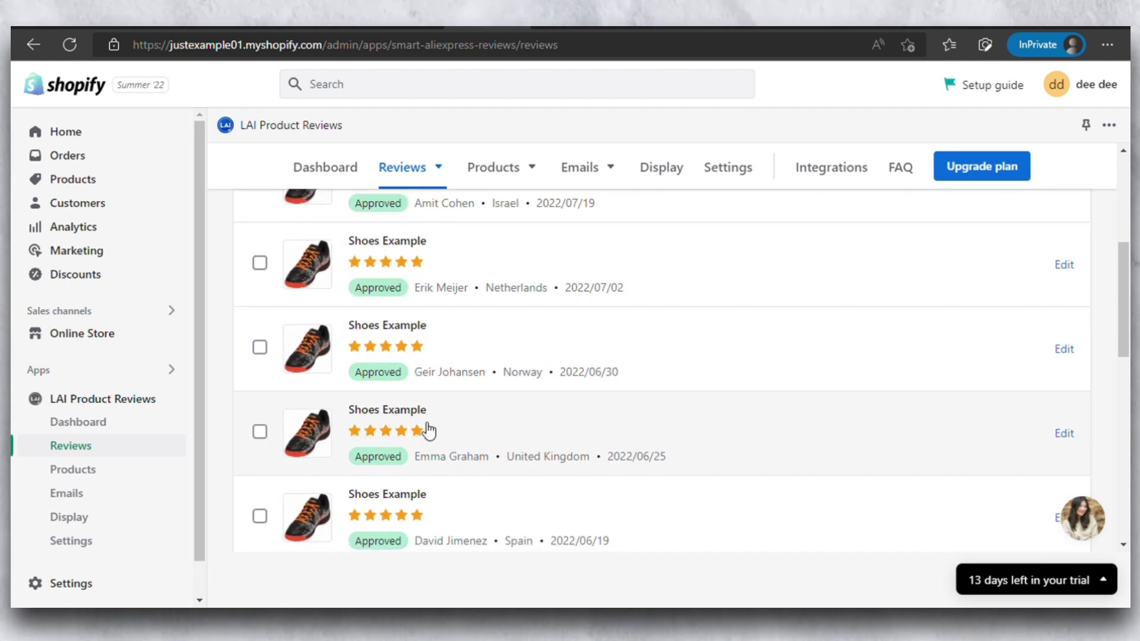
pyautogui.scroll(7, 422, 420)
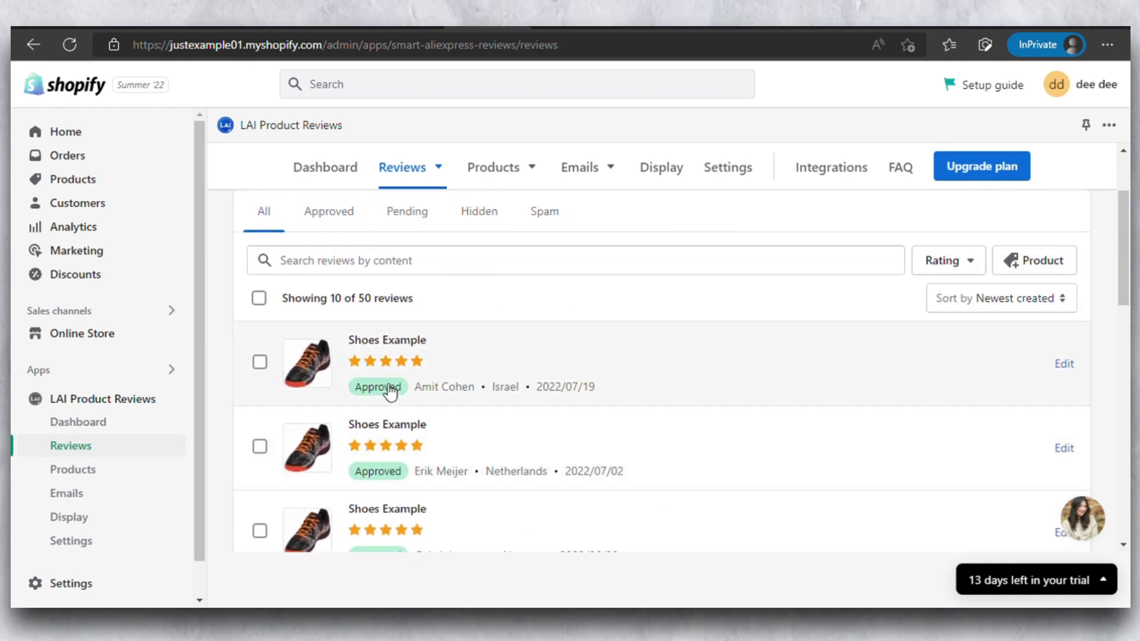
pyautogui.scroll(-5, 399, 389)
pyautogui.scroll(5, 446, 443)
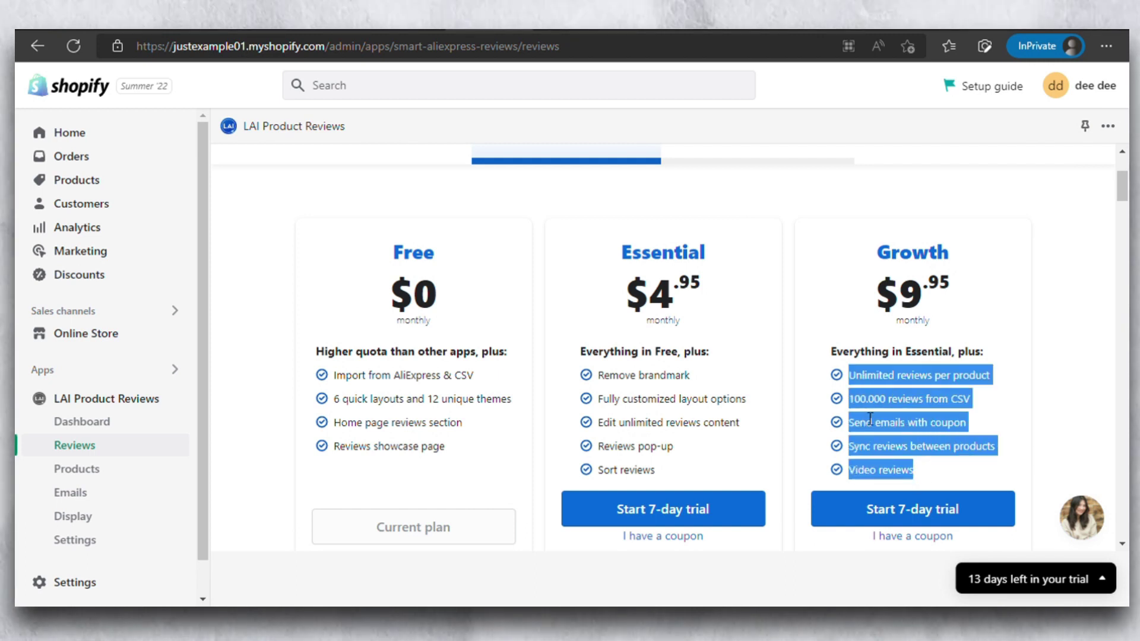
# Step: Highlight the Essential plan's feature list on the LAI pricing page
pyautogui.moveTo(597, 380); pyautogui.dragTo(804, 433)
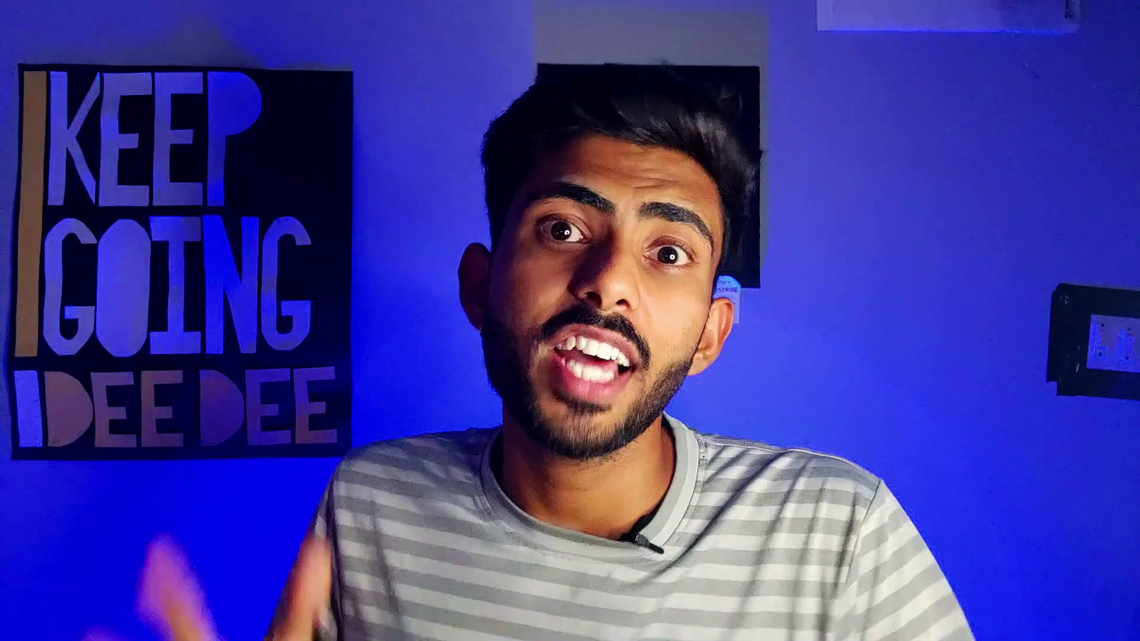